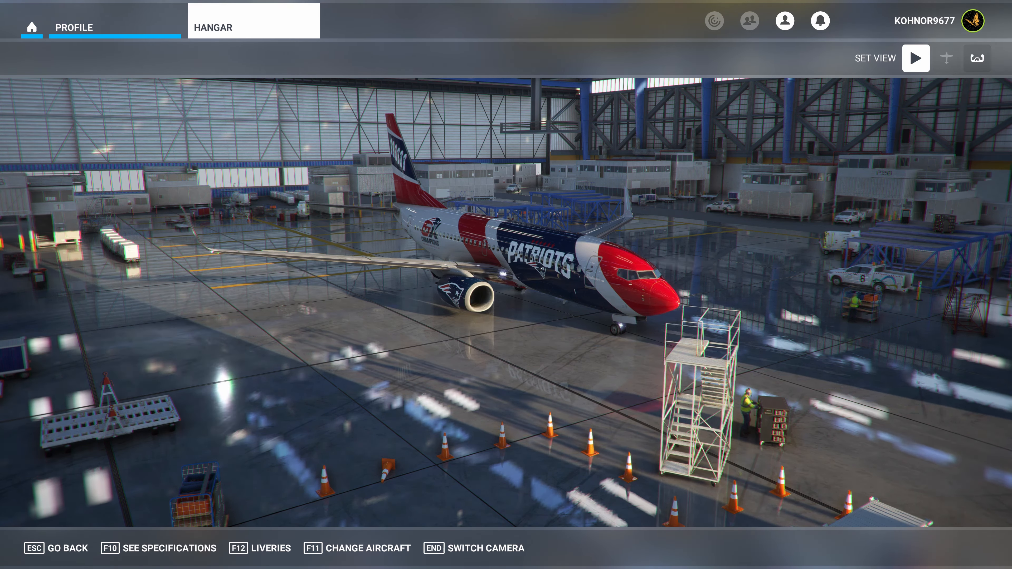
Switch to the PMDG Checklist workbook in Excel and look through the first procedures in the list.
{"action": "key", "text": "alt+Tab"}
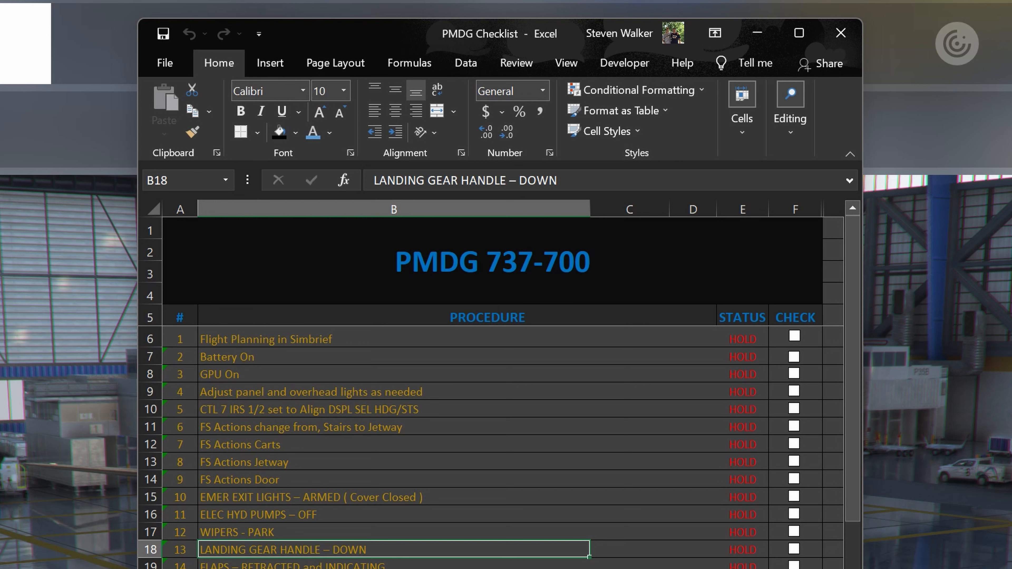
{"action": "key", "text": "Up"}
{"action": "key", "text": "Up"}
{"action": "key", "text": "Up"}
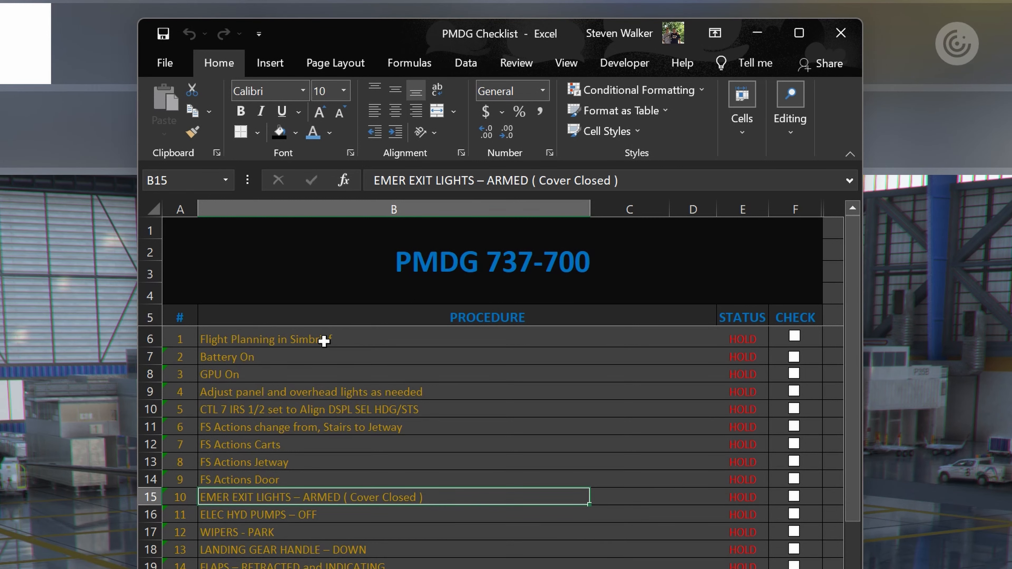
{"action": "left_click", "coordinate": [323, 341]}
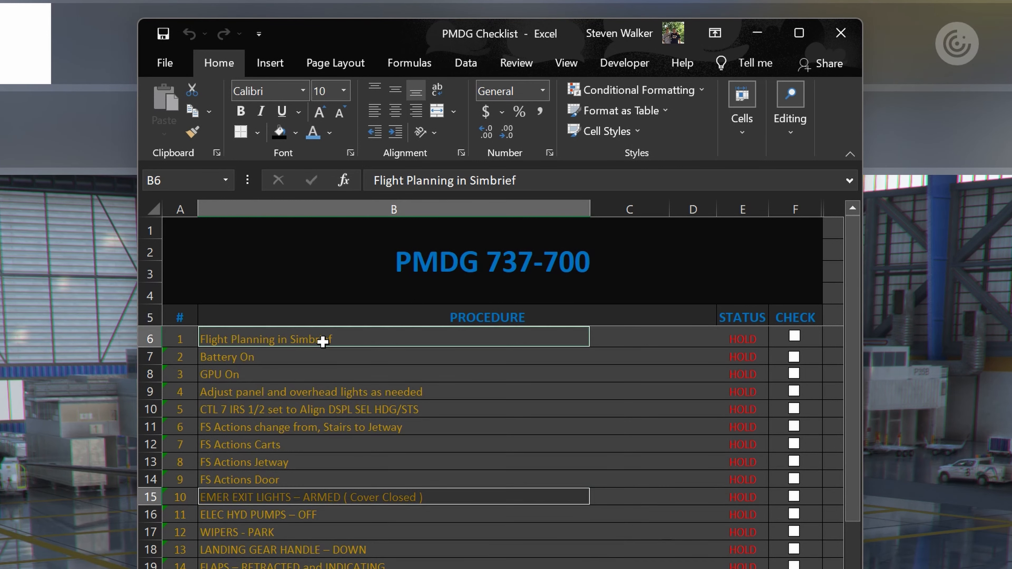
{"action": "left_click", "coordinate": [316, 365]}
{"action": "left_click", "coordinate": [309, 392]}
{"action": "left_click", "coordinate": [306, 427]}
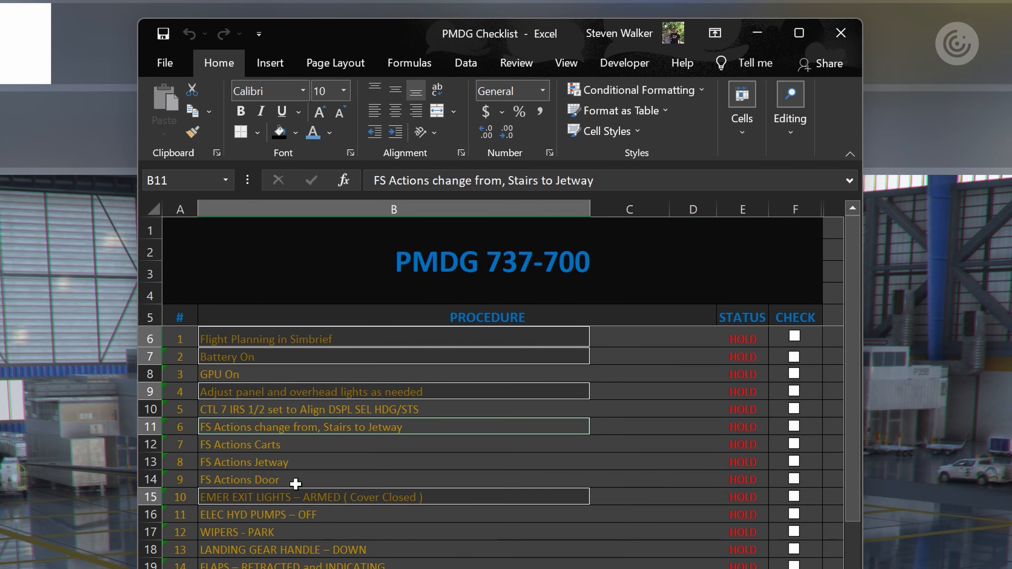
{"action": "left_click", "coordinate": [295, 481]}
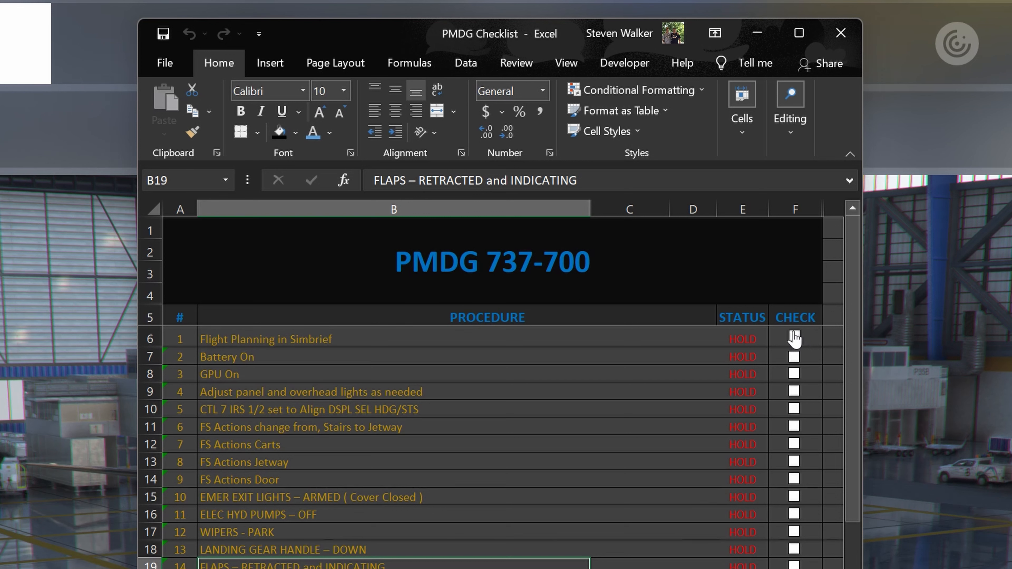
Check off the Flight Planning in Simbrief and Battery On procedures.
{"action": "left_click", "coordinate": [794, 336]}
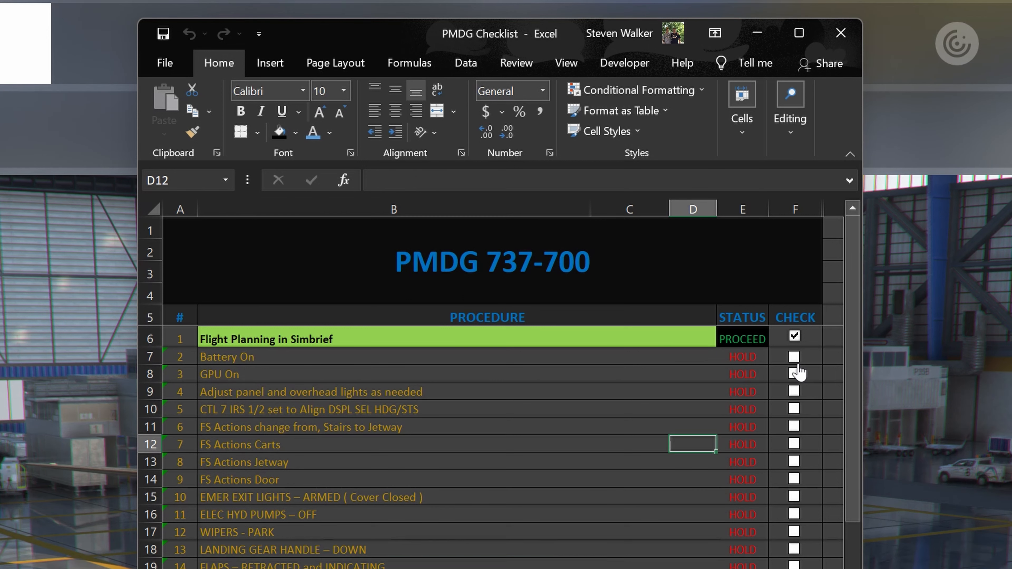
{"action": "left_click", "coordinate": [794, 358]}
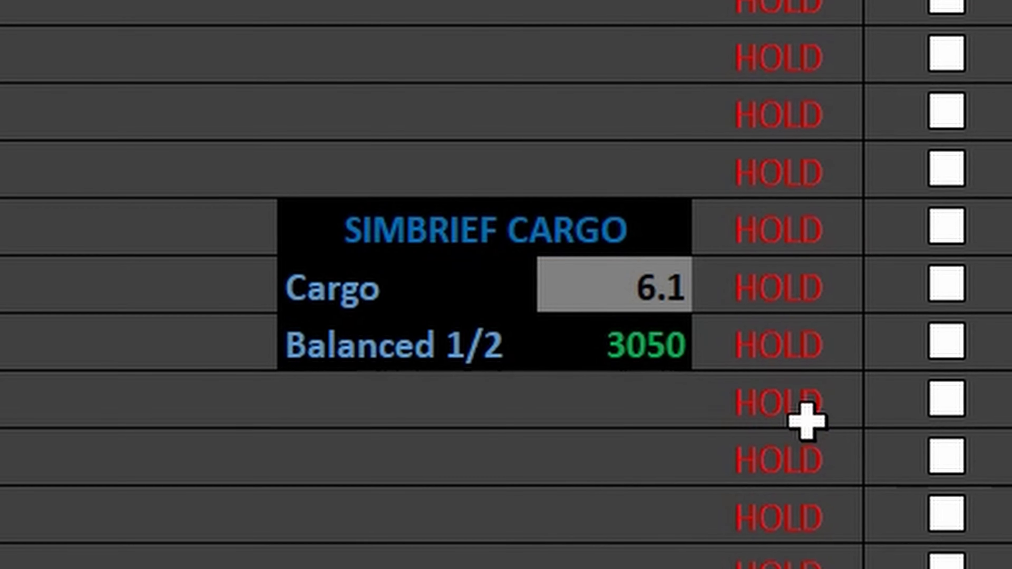
Set the Cargo value in the SIMBRIEF CARGO block to 7.3.
{"action": "left_click", "coordinate": [624, 287]}
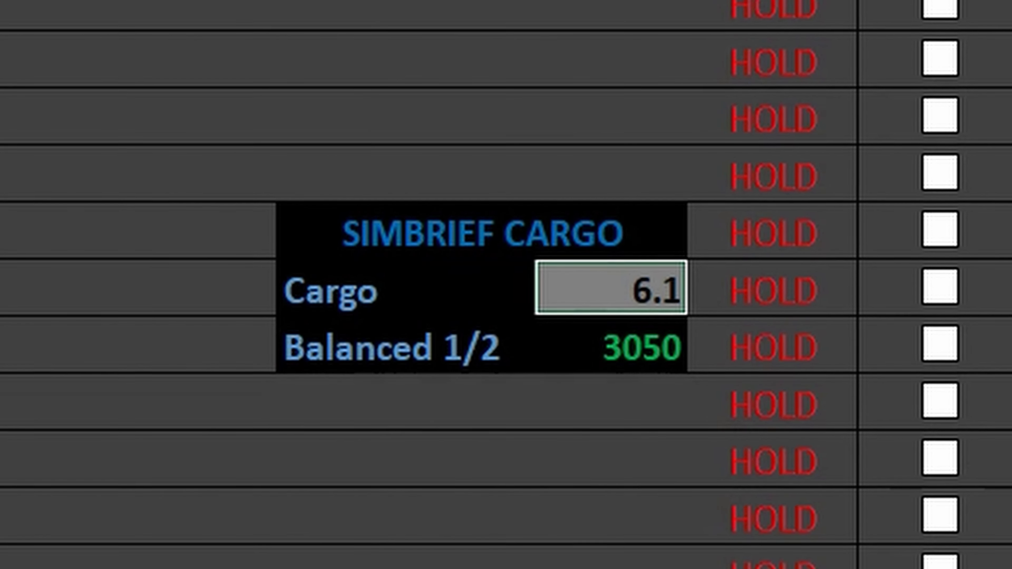
{"action": "type", "text": "7.3"}
{"action": "key", "text": "Return"}
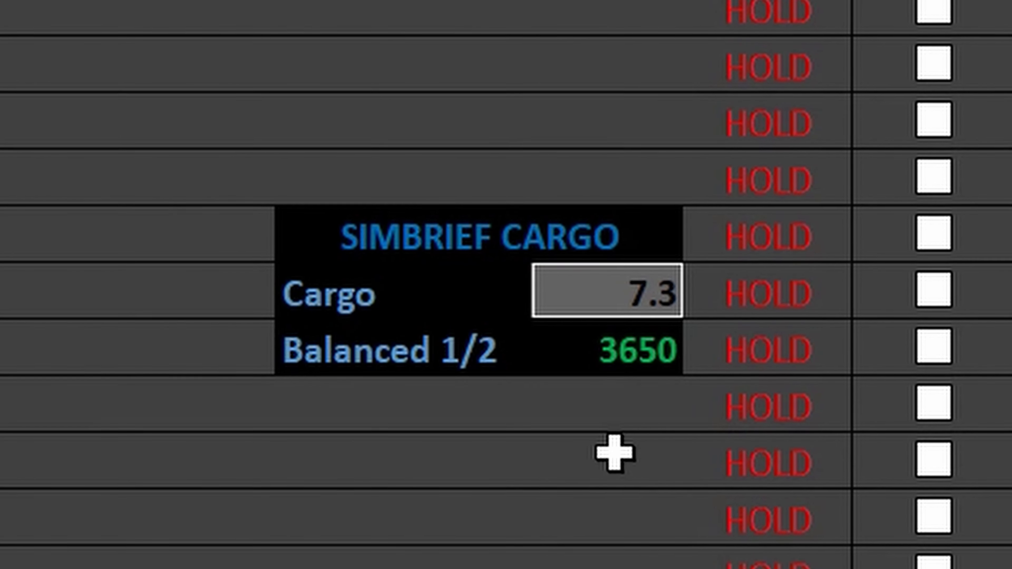
{"action": "left_click", "coordinate": [572, 285]}
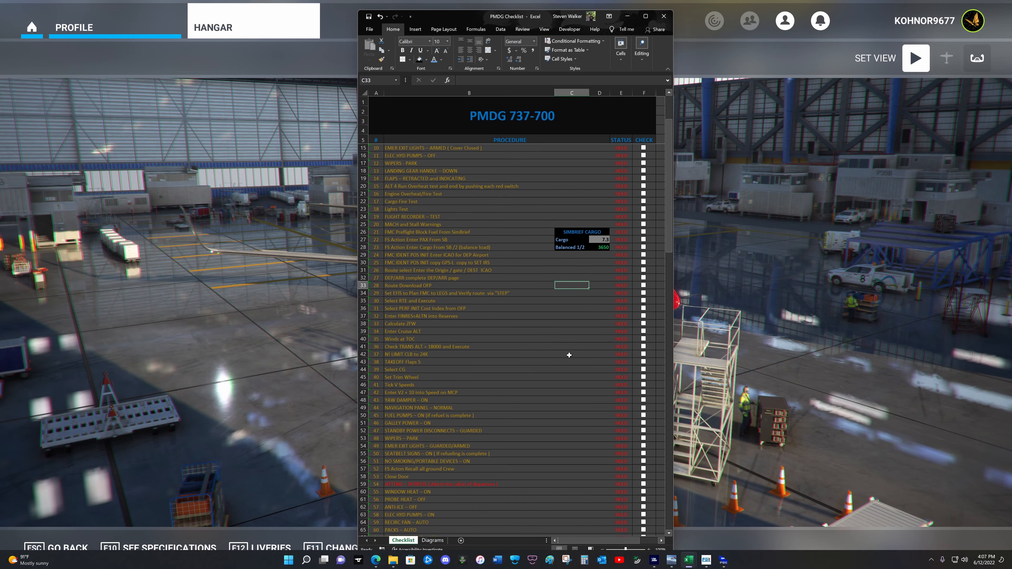
In the arrival preparation block further down the checklist, try Current Fuel values of 7.5 and 0.4, and set it to 7.3.
{"action": "scroll", "coordinate": [569, 356], "scroll_direction": "down", "scroll_amount": 14}
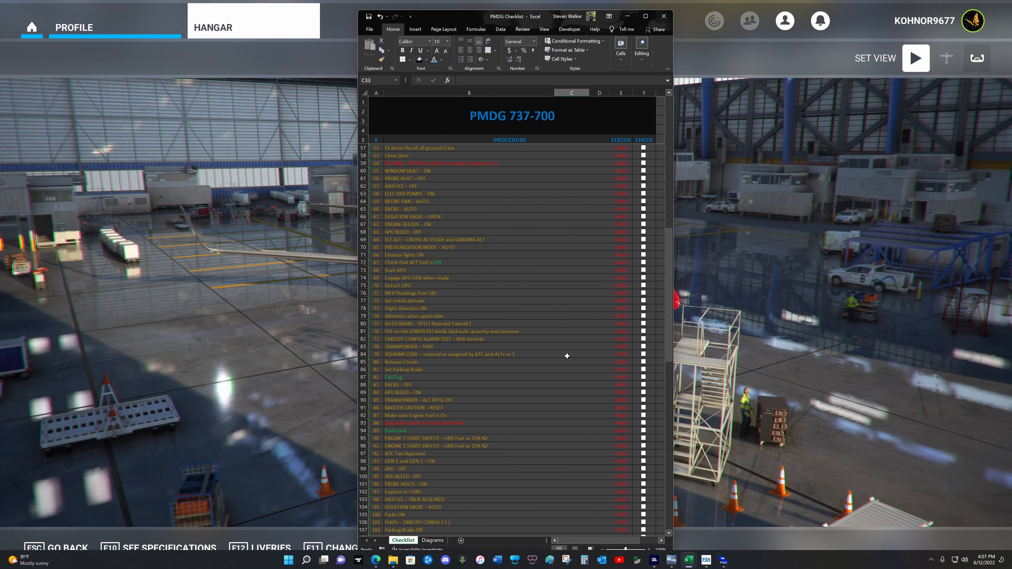
{"action": "scroll", "coordinate": [562, 355], "scroll_direction": "down", "scroll_amount": 14}
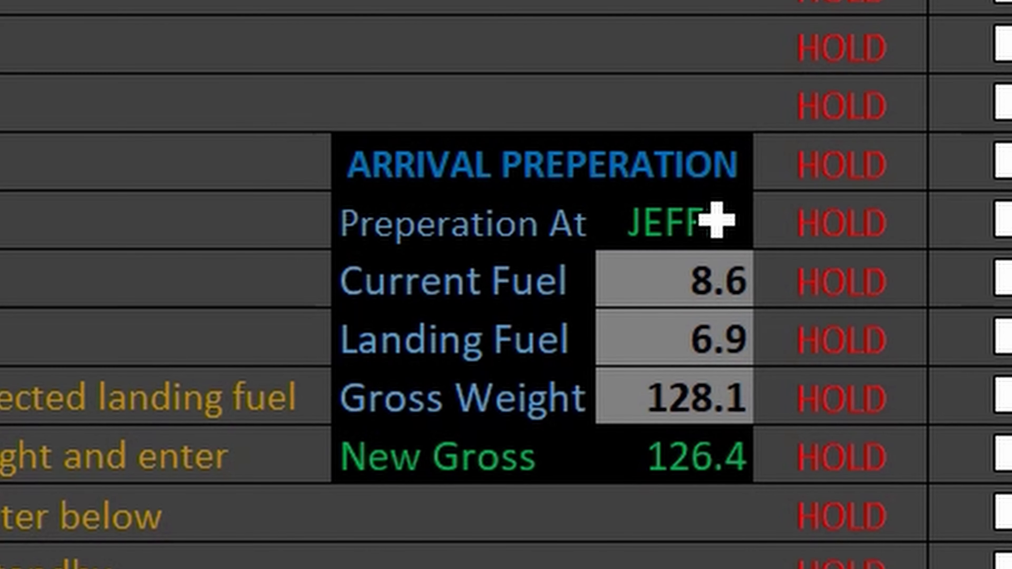
{"action": "key", "text": "Return"}
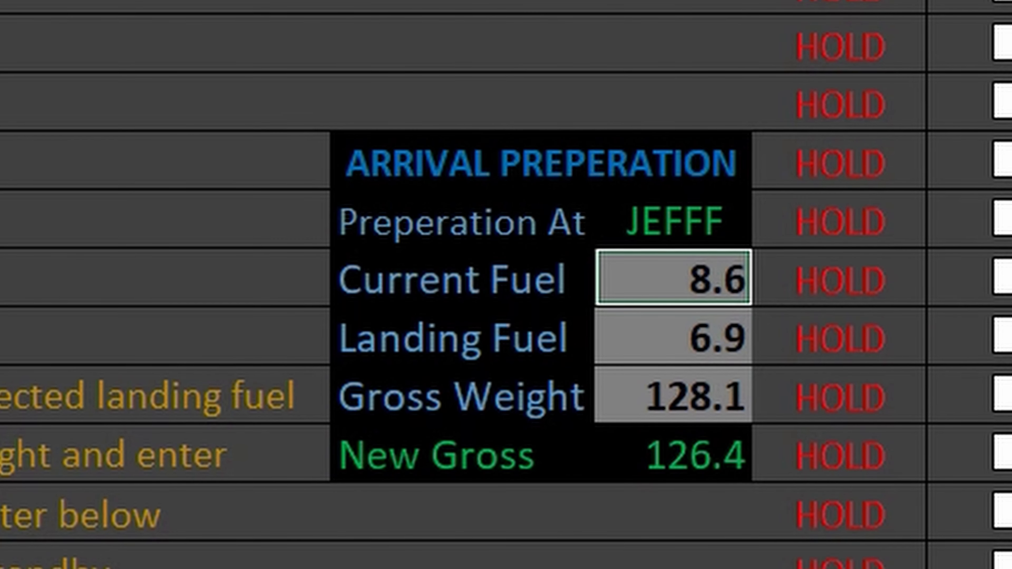
{"action": "type", "text": "7.5"}
{"action": "key", "text": "Return"}
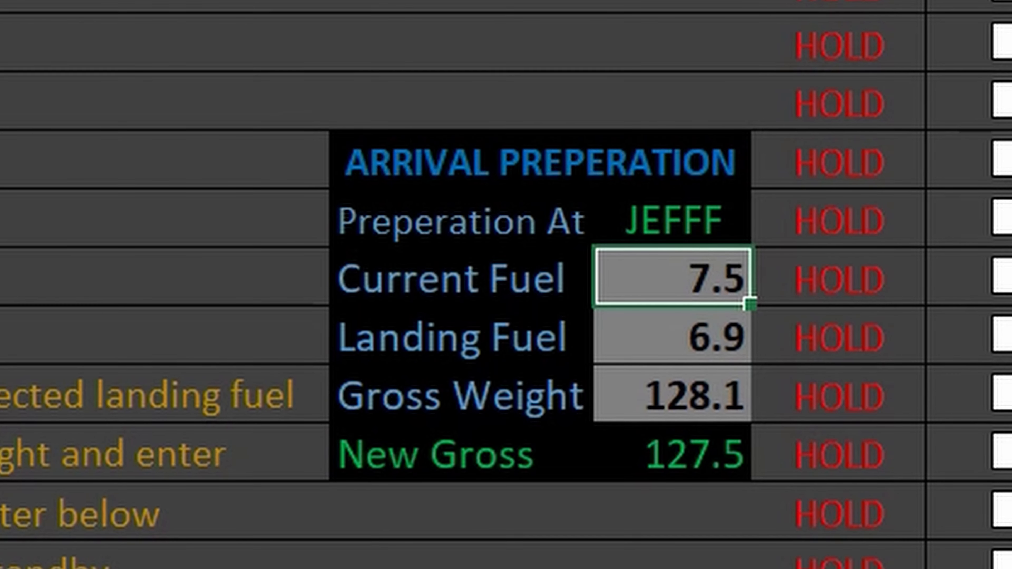
{"action": "type", "text": "0.4"}
{"action": "key", "text": "Return"}
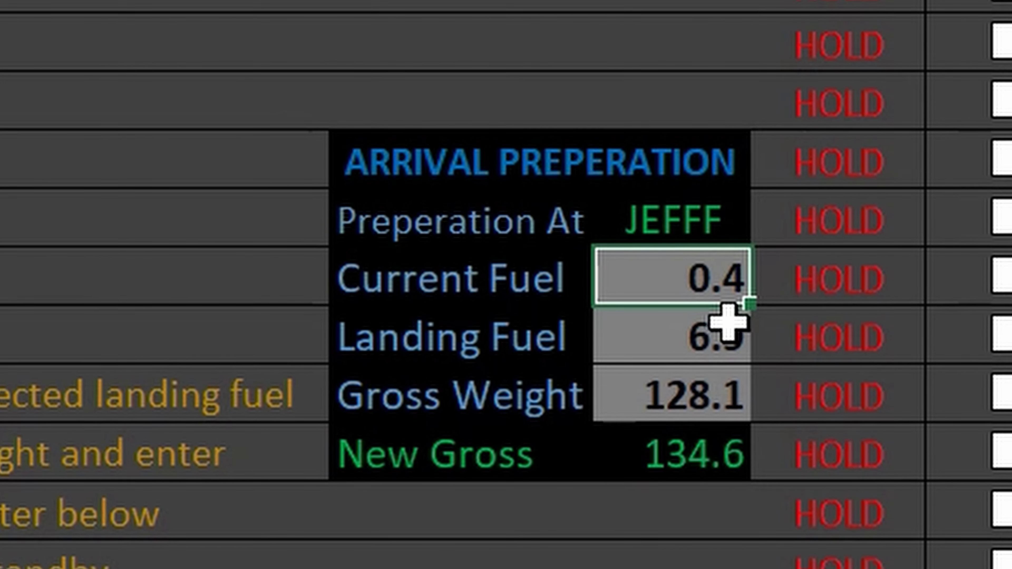
{"action": "type", "text": "7.3"}
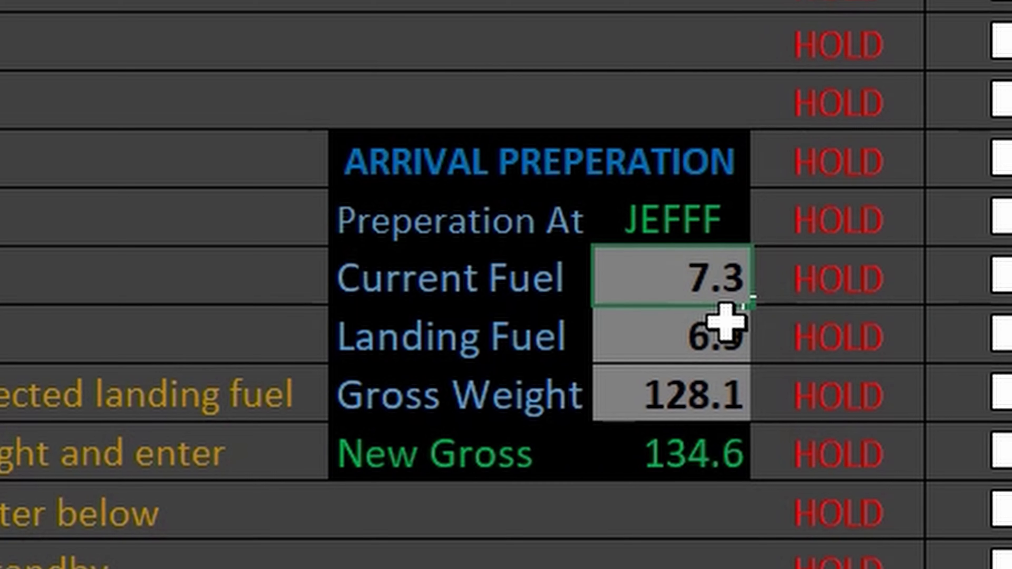
Set Landing Fuel to 5.0 and Gross Weight to 127.5 in the arrival preparation block.
{"action": "left_click", "coordinate": [683, 334]}
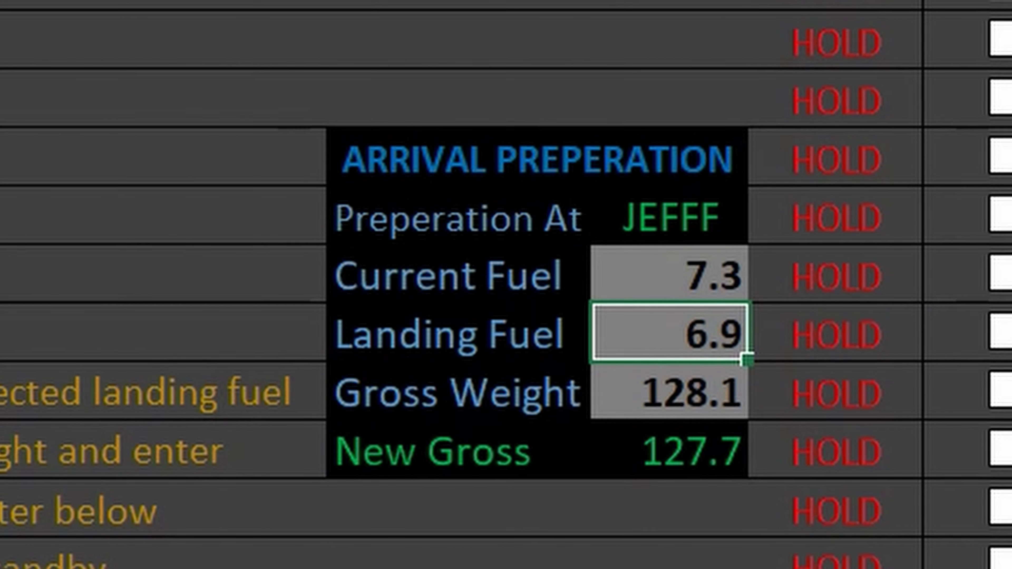
{"action": "type", "text": "5"}
{"action": "key", "text": "Return"}
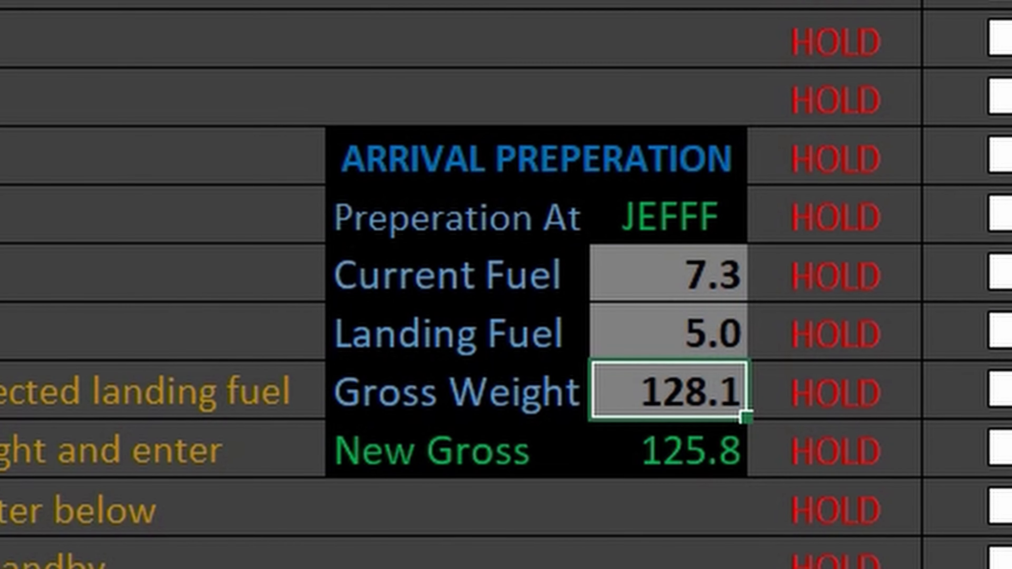
{"action": "type", "text": "127.5"}
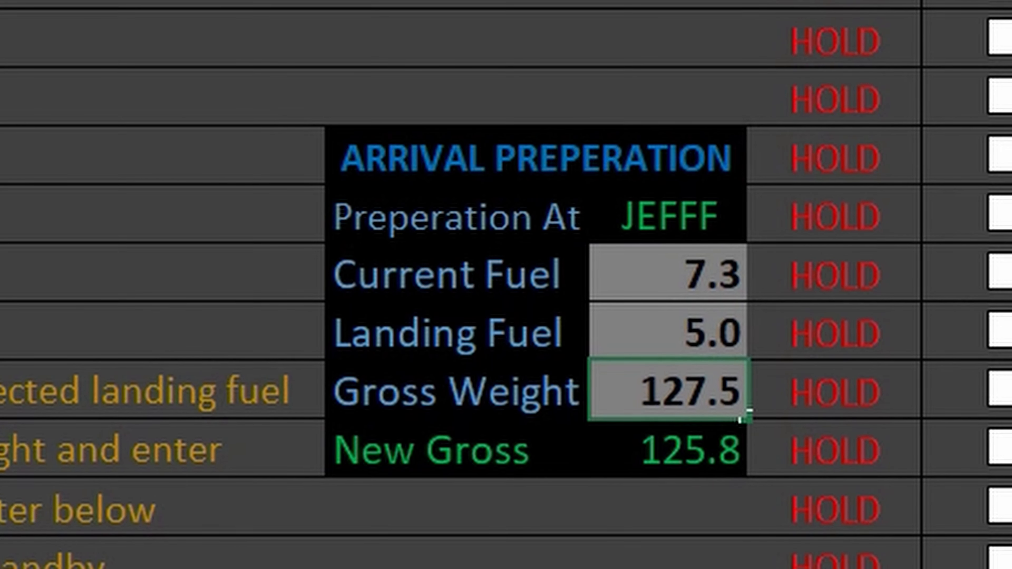
{"action": "key", "text": "Return"}
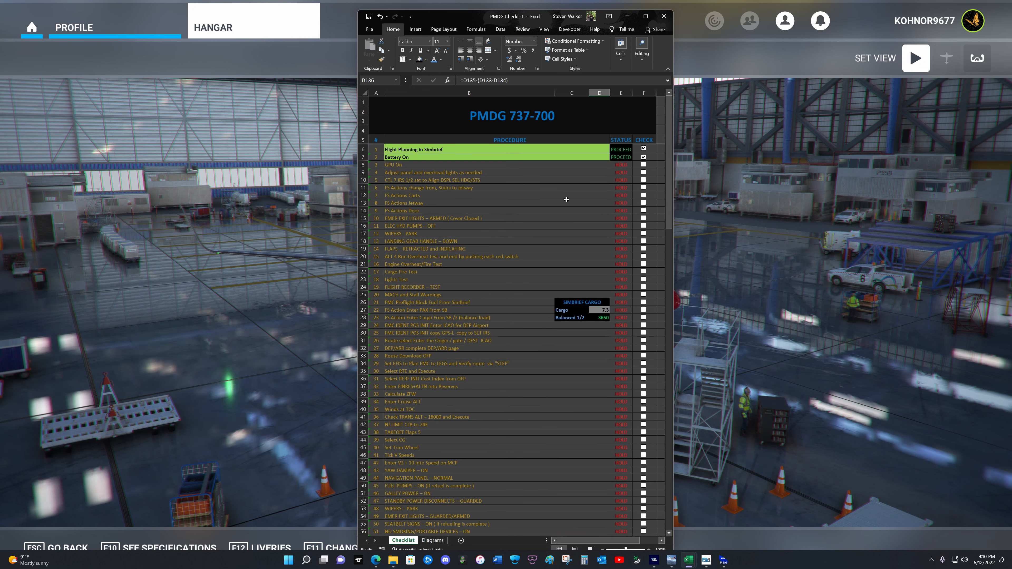
Uncheck the Battery On and Flight Planning in Simbrief procedures.
{"action": "left_click", "coordinate": [643, 157]}
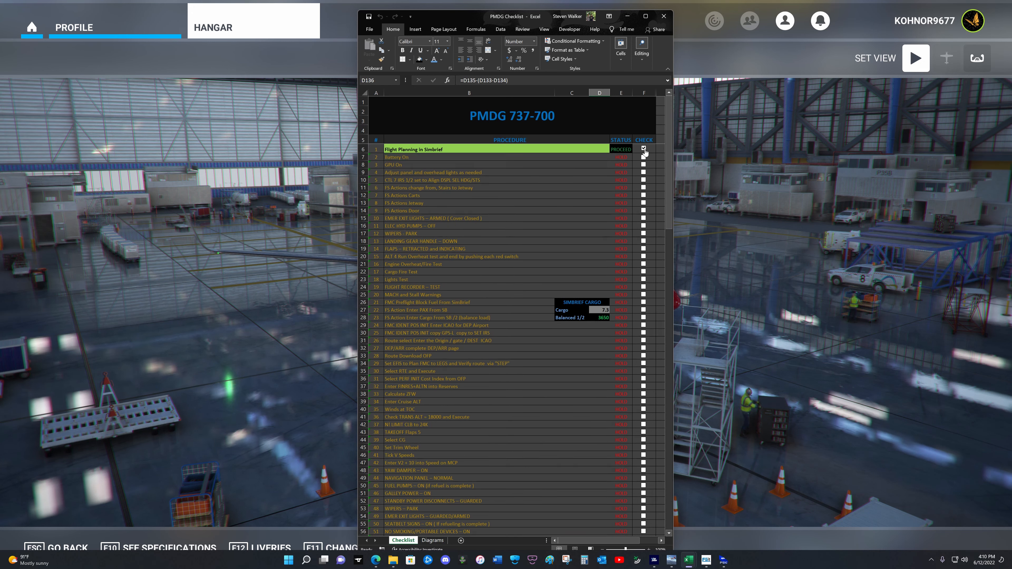
{"action": "left_click", "coordinate": [643, 149]}
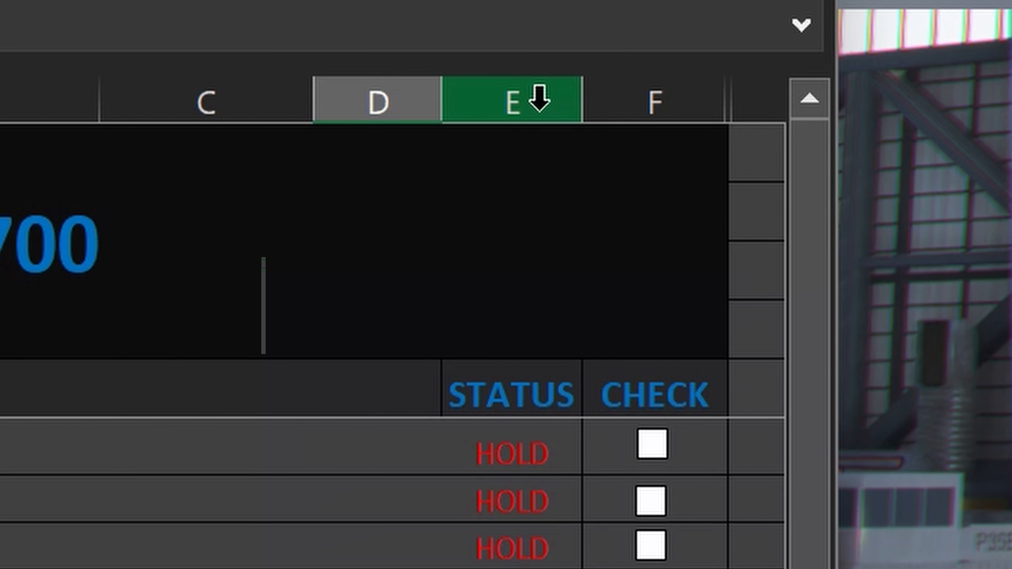
Examine the STATUS column and the procedure entries of the PMDG checklist, and minimise the workbook.
{"action": "left_click", "coordinate": [539, 98]}
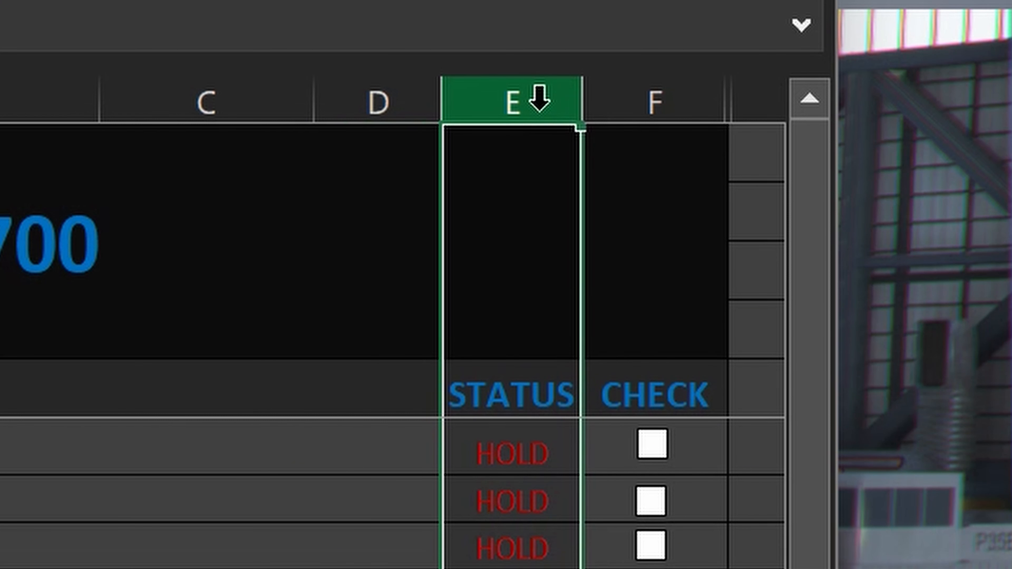
{"action": "left_click", "coordinate": [217, 568], "text": "ctrl"}
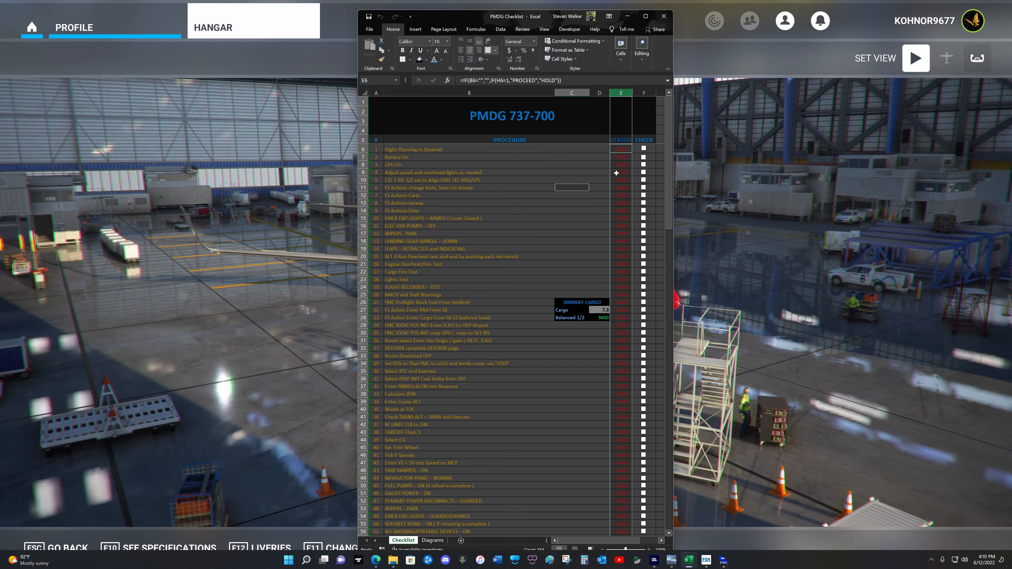
{"action": "left_click", "coordinate": [496, 225], "text": "ctrl"}
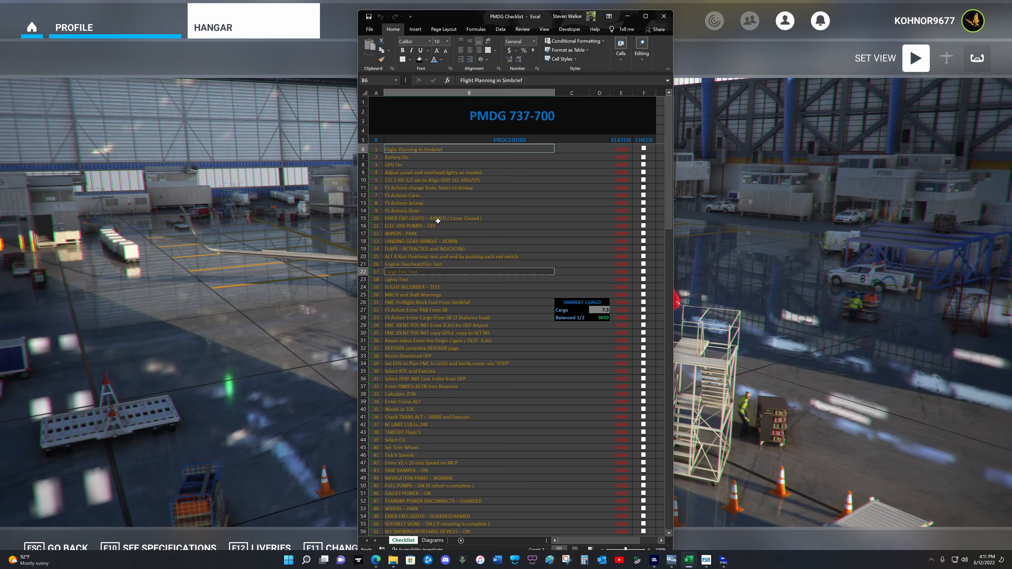
{"action": "left_click", "coordinate": [418, 172], "text": "ctrl"}
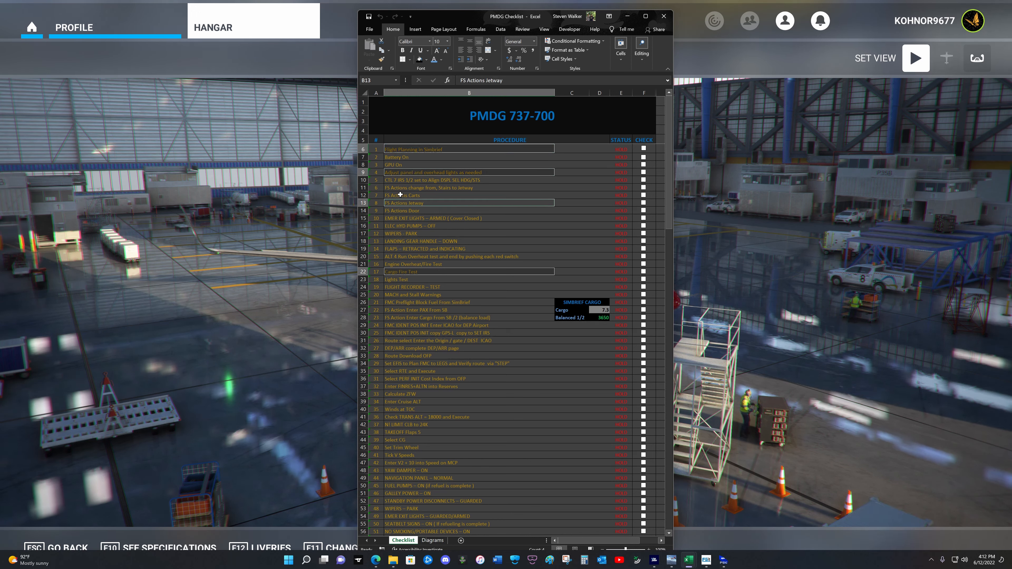
{"action": "left_click_drag", "start_coordinate": [417, 196], "coordinate": [400, 203]}
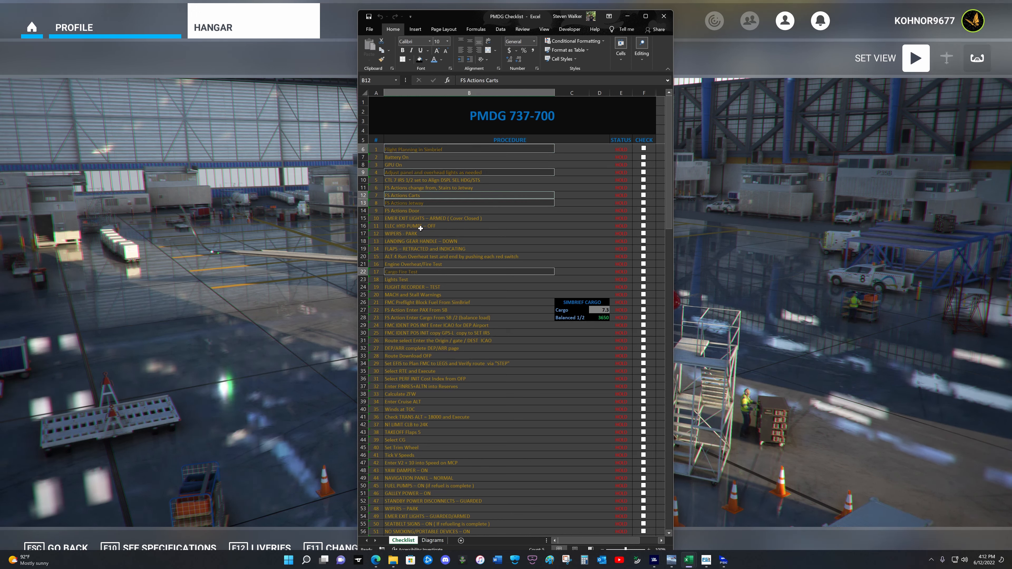
{"action": "left_click", "coordinate": [421, 219]}
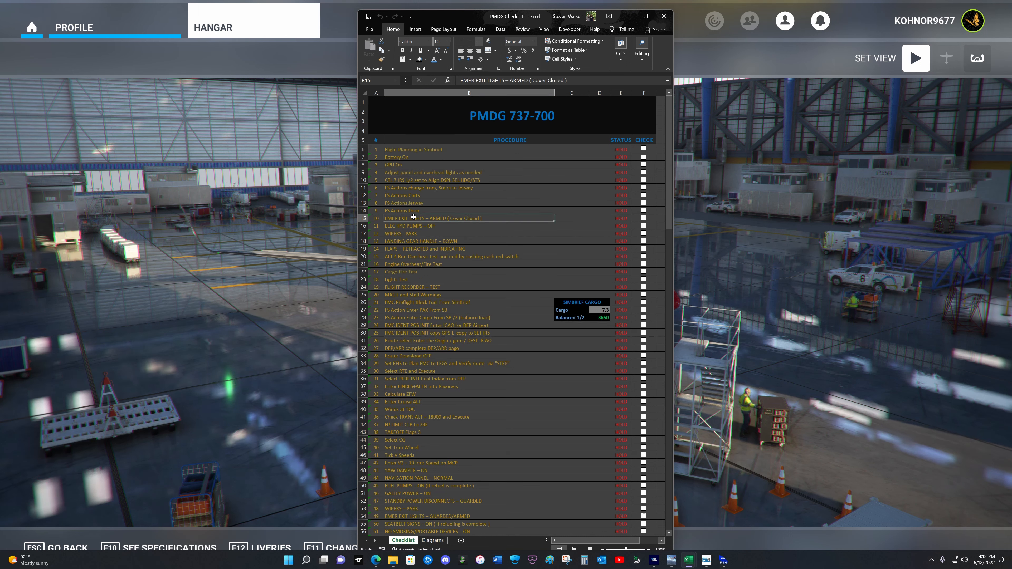
{"action": "left_click", "coordinate": [624, 91]}
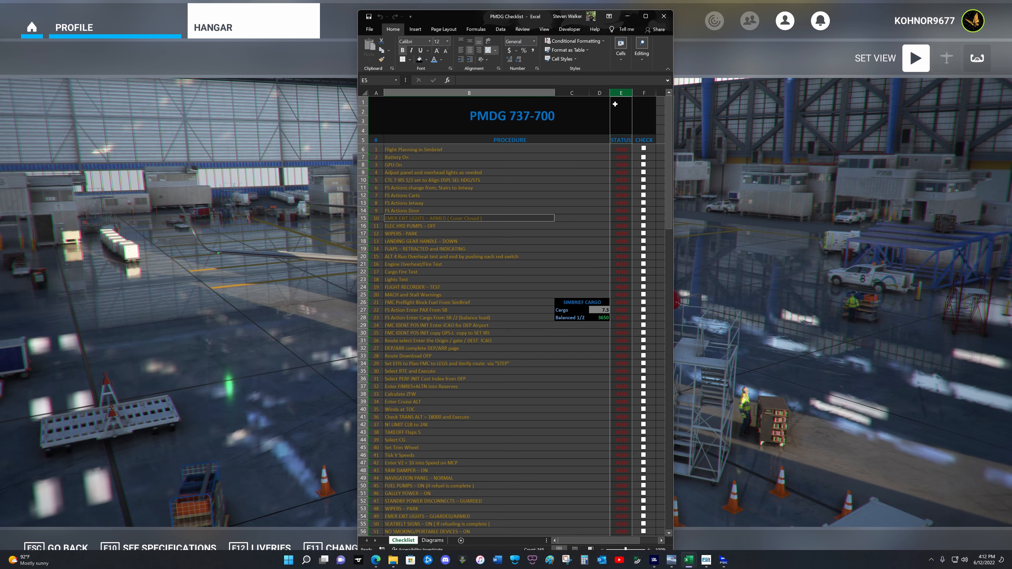
{"action": "left_click", "coordinate": [494, 302]}
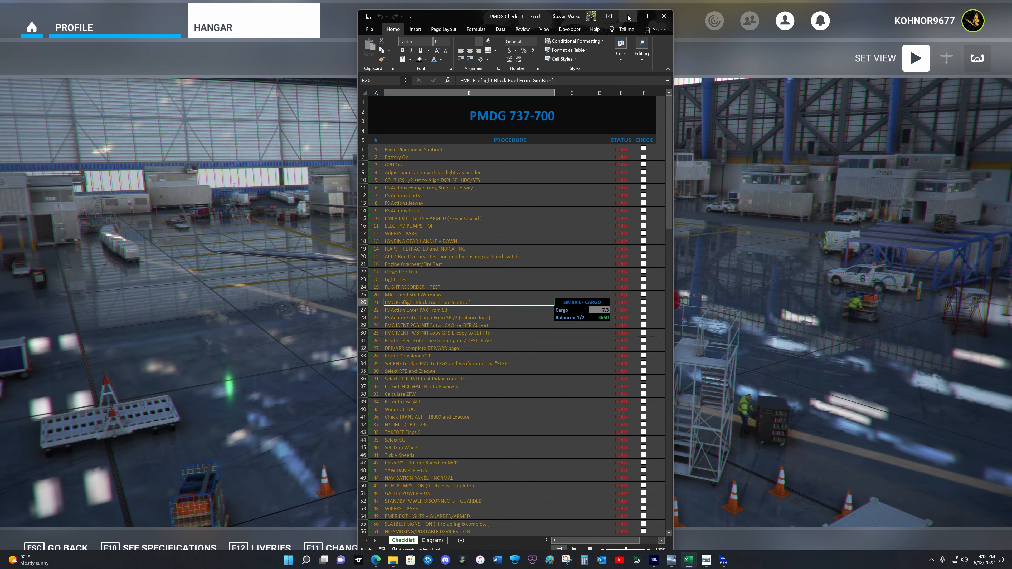
{"action": "left_click", "coordinate": [628, 17]}
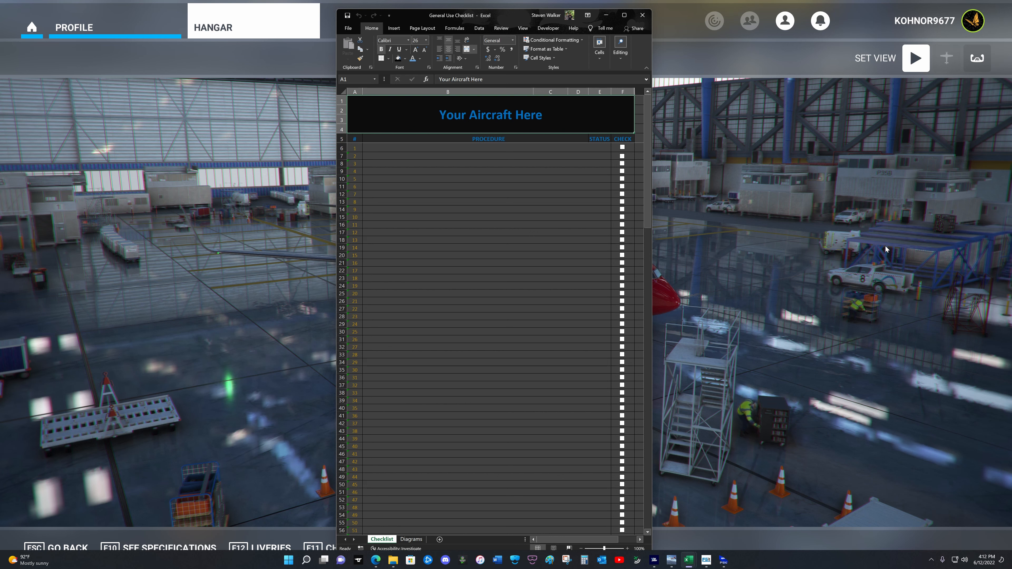
Enter "Get out of bed" as procedure 1 in the General Use Checklist.
{"action": "left_click", "coordinate": [459, 224]}
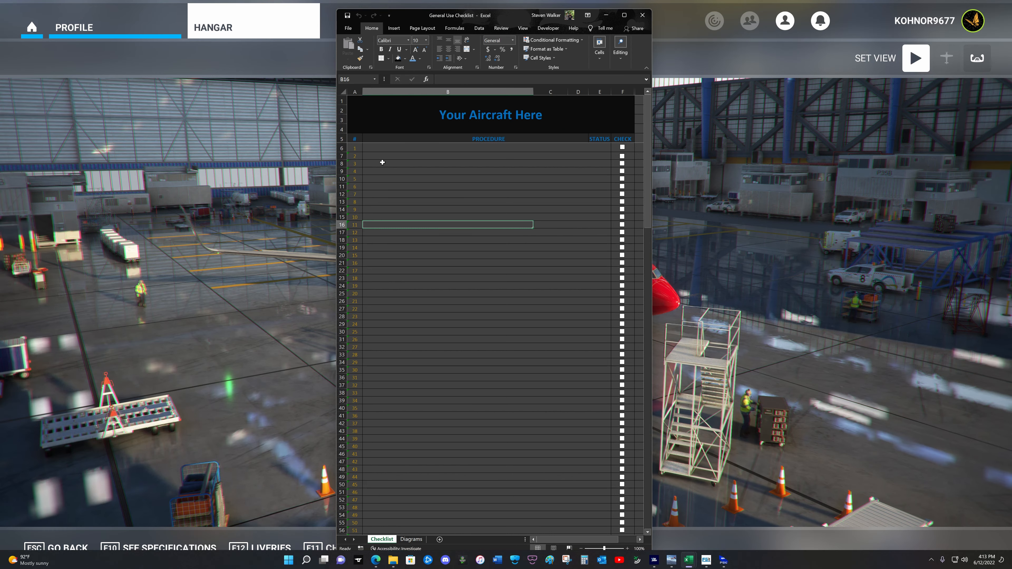
{"action": "left_click", "coordinate": [385, 148]}
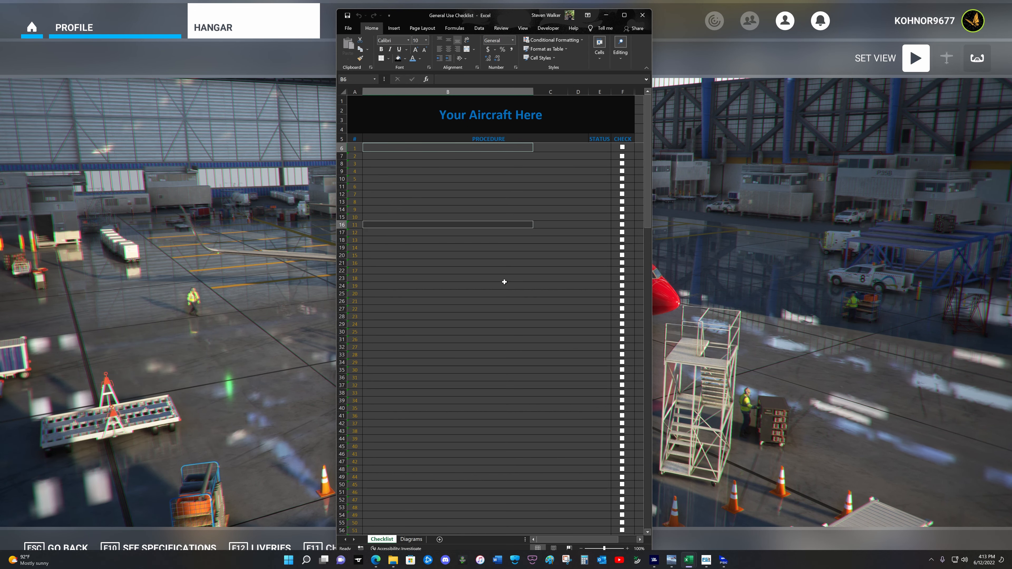
{"action": "type", "text": "Get out of bed"}
{"action": "key", "text": "Return"}
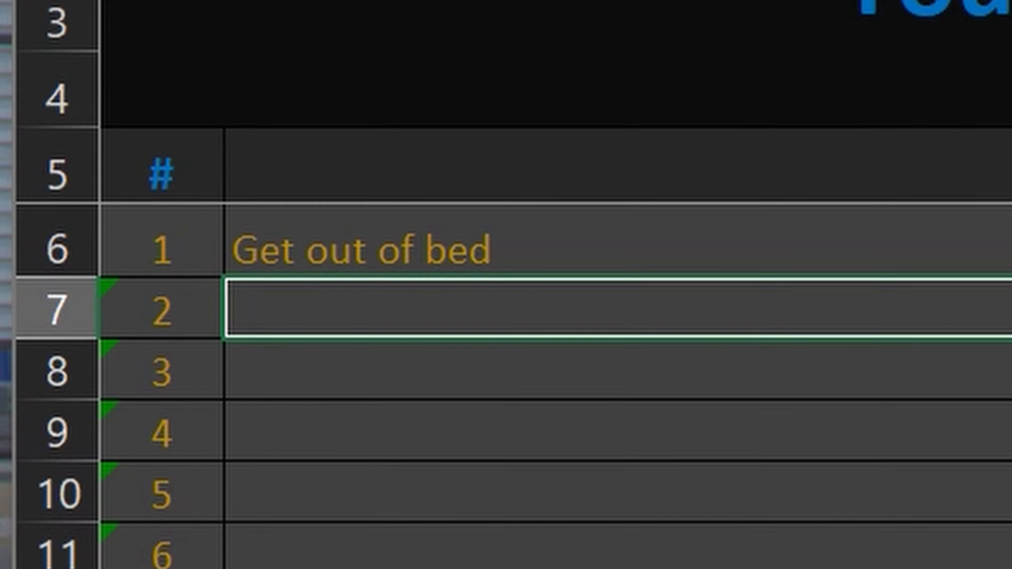
Enter "Jump on MSFS 2020" as procedure 2 in the checklist.
{"action": "type", "text": "Jump on Fli"}
{"action": "key", "text": "BackSpace"}
{"action": "key", "text": "BackSpace"}
{"action": "key", "text": "BackSpace"}
{"action": "type", "text": "MSFS 2020"}
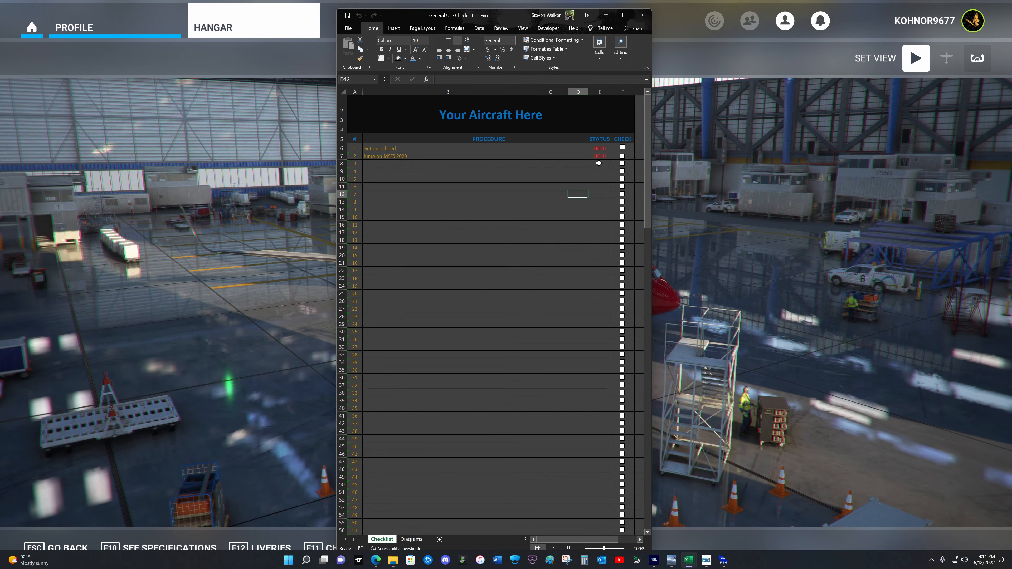
Check off both sample procedures, "Get out of bed" and "Jump on MSFS 2020".
{"action": "left_click", "coordinate": [459, 218]}
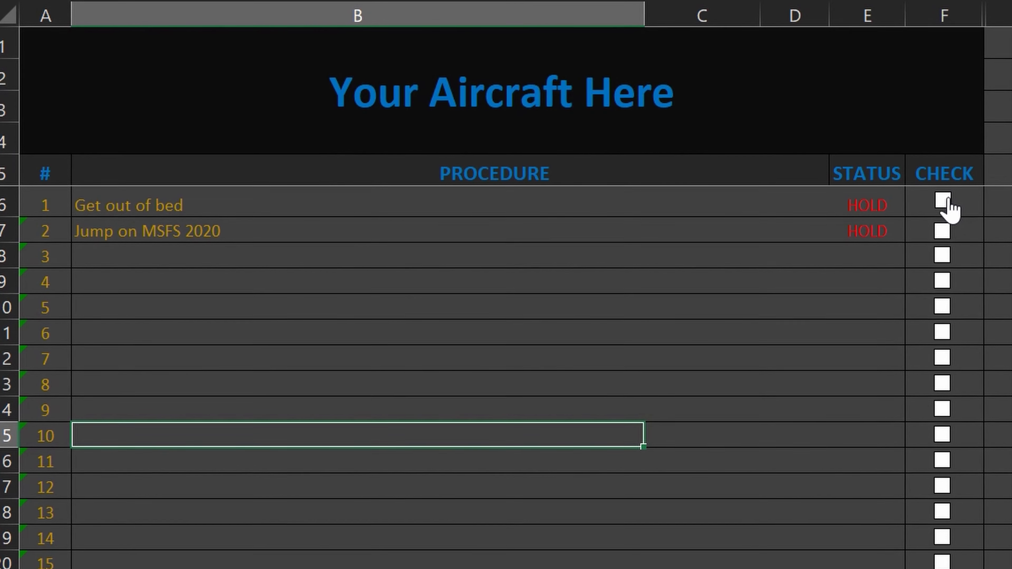
{"action": "left_click", "coordinate": [623, 147]}
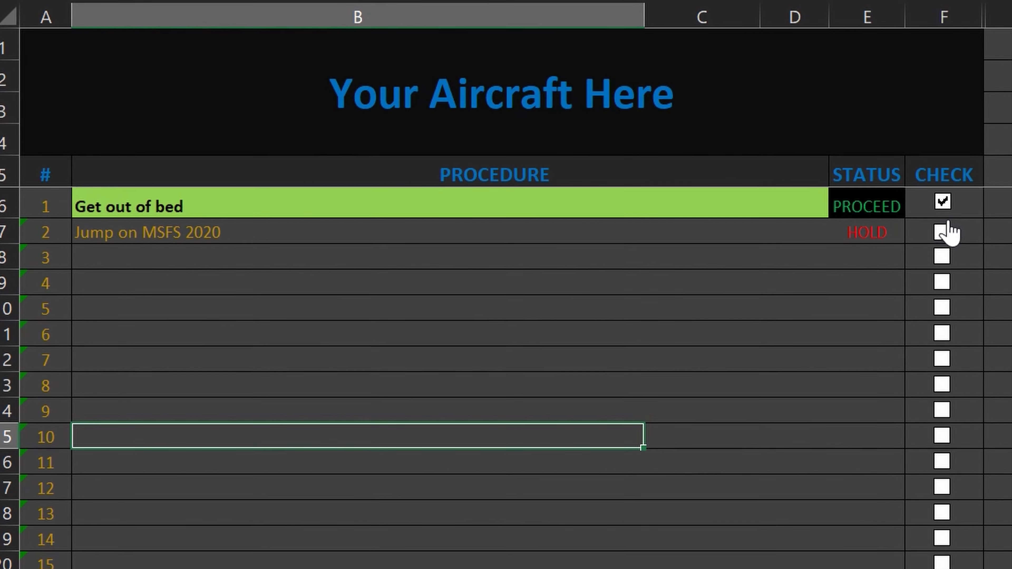
{"action": "left_click", "coordinate": [945, 231]}
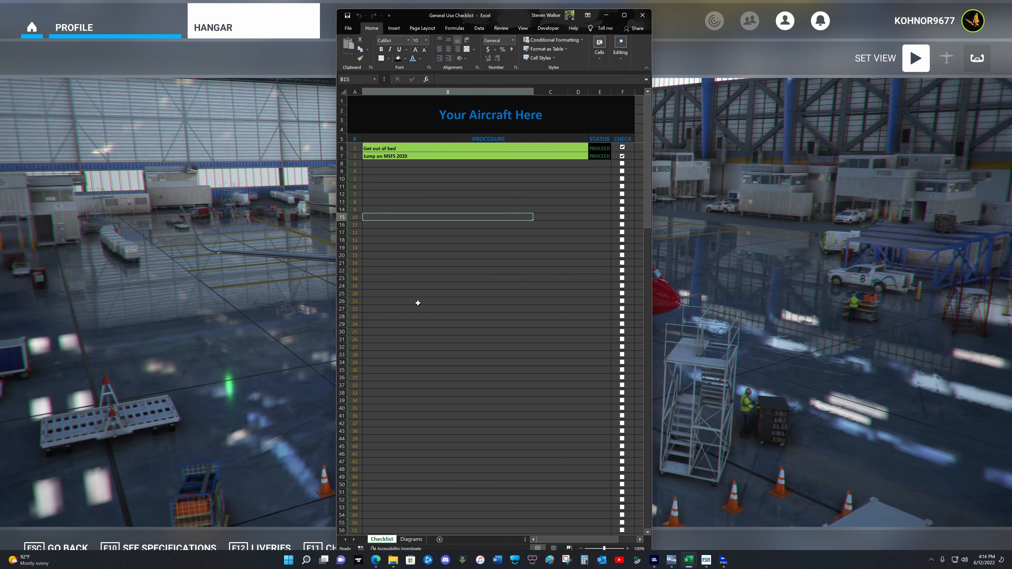
Uncheck both sample procedures and clear their text from the General Use Checklist.
{"action": "left_click", "coordinate": [622, 148]}
{"action": "left_click", "coordinate": [622, 155]}
{"action": "left_click", "coordinate": [426, 155]}
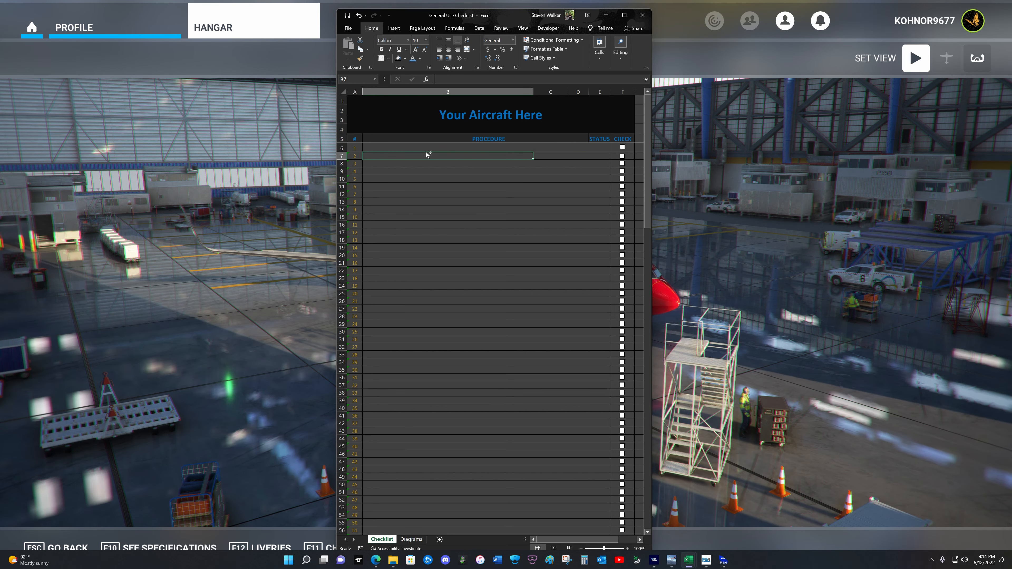